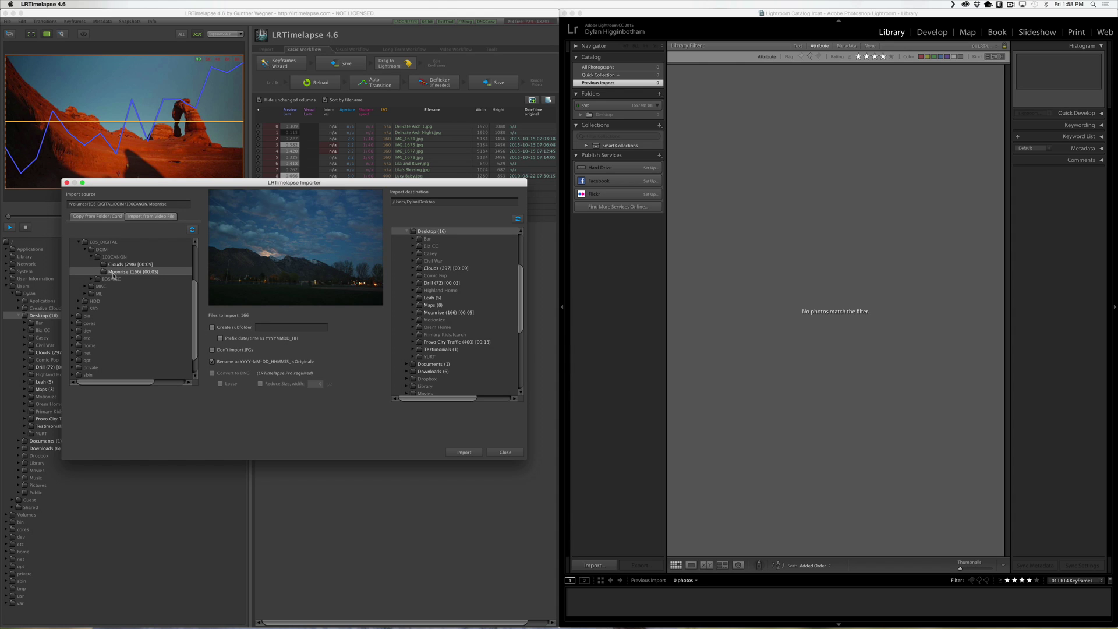
Step: Import the 166 Moonrise images into a new Desktop subfolder
left_click(229, 328)
left_click(464, 452)
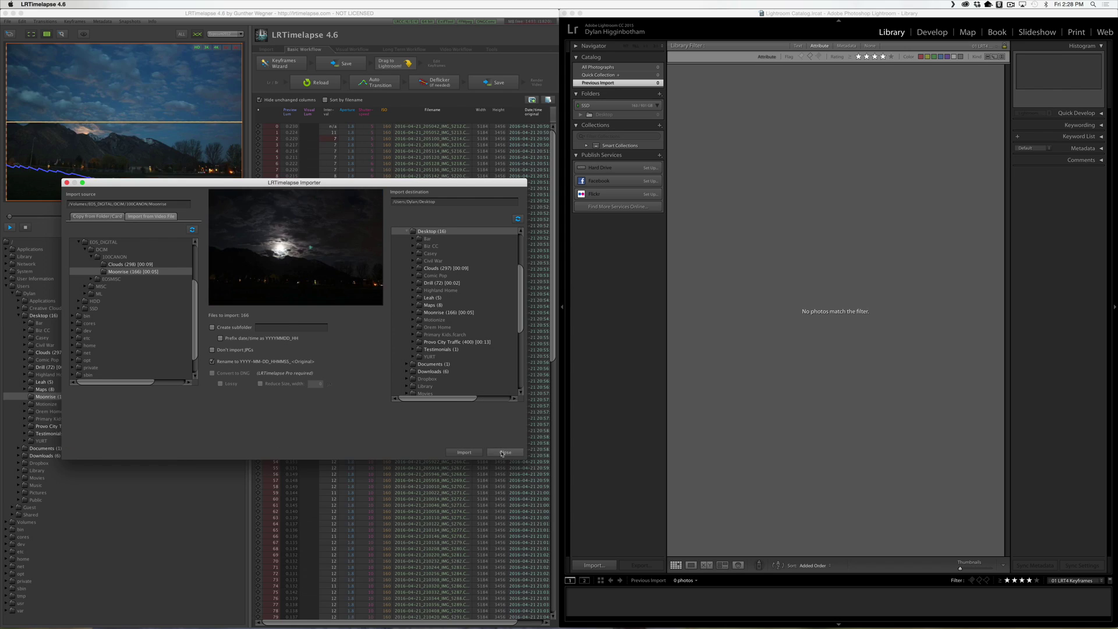
left_click(504, 452)
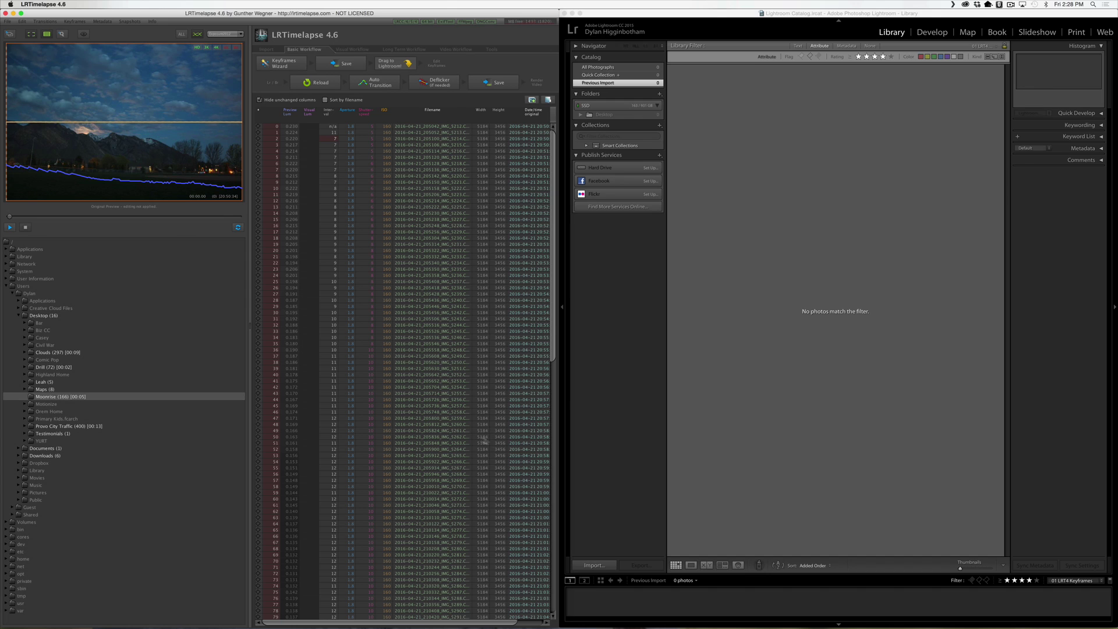
Step: Load the sequence in the Visual Workflow, check the Keyframes Wizard, and send it to Lightroom
left_click(352, 50)
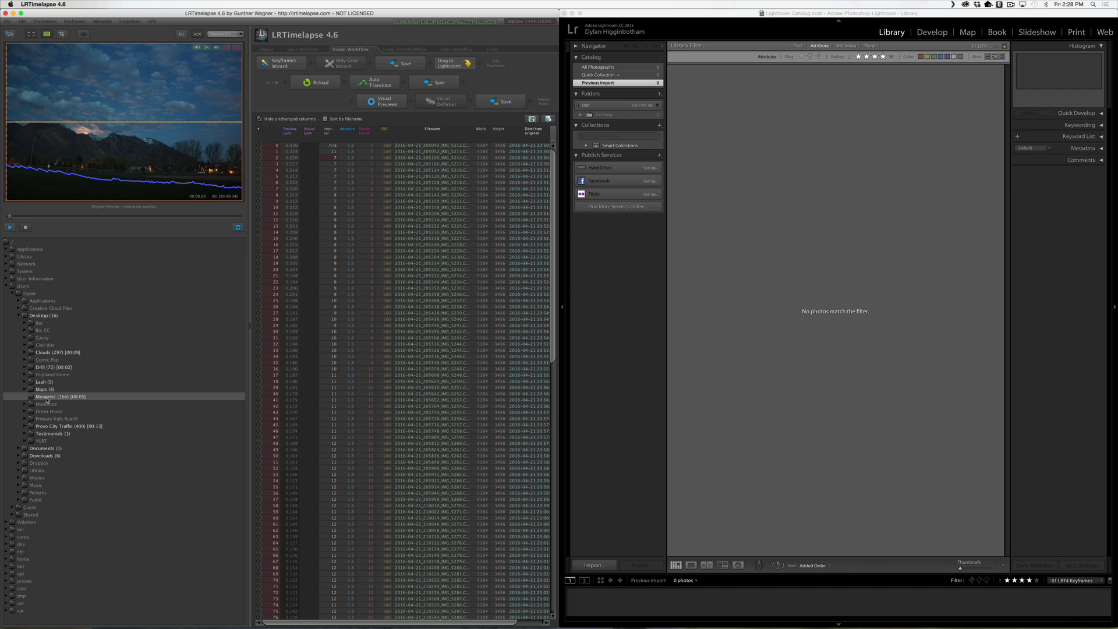
left_click(282, 70)
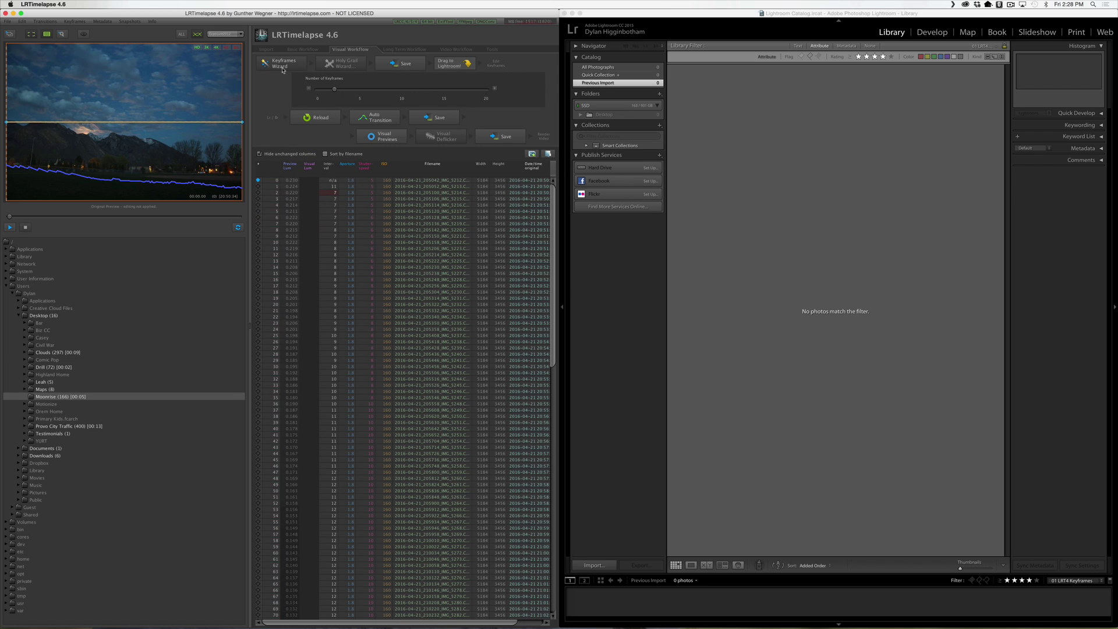
left_click(407, 65)
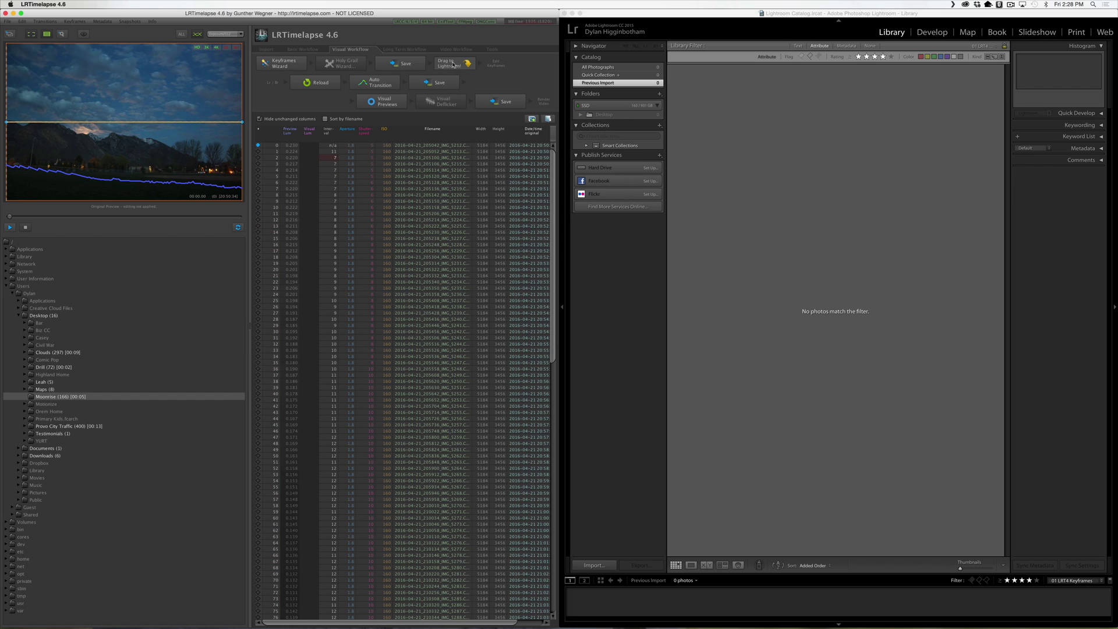
left_click_drag(454, 65, 721, 162)
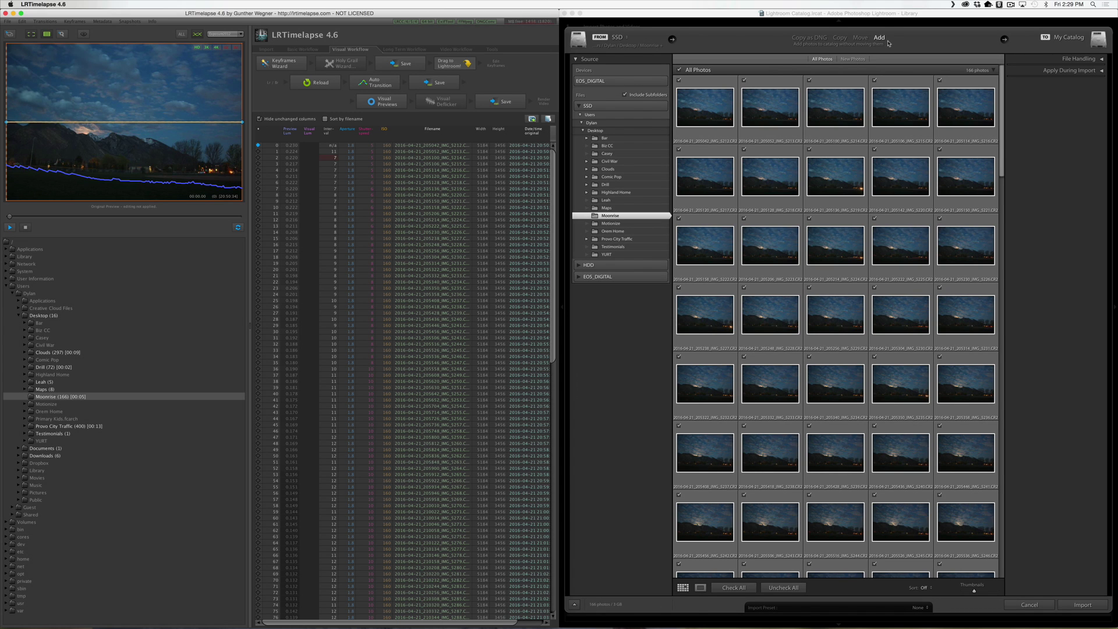
Step: Add the Moonrise photos in place, filter to '01 LRT4 Keyframes', and open the first keyframe
left_click(1082, 605)
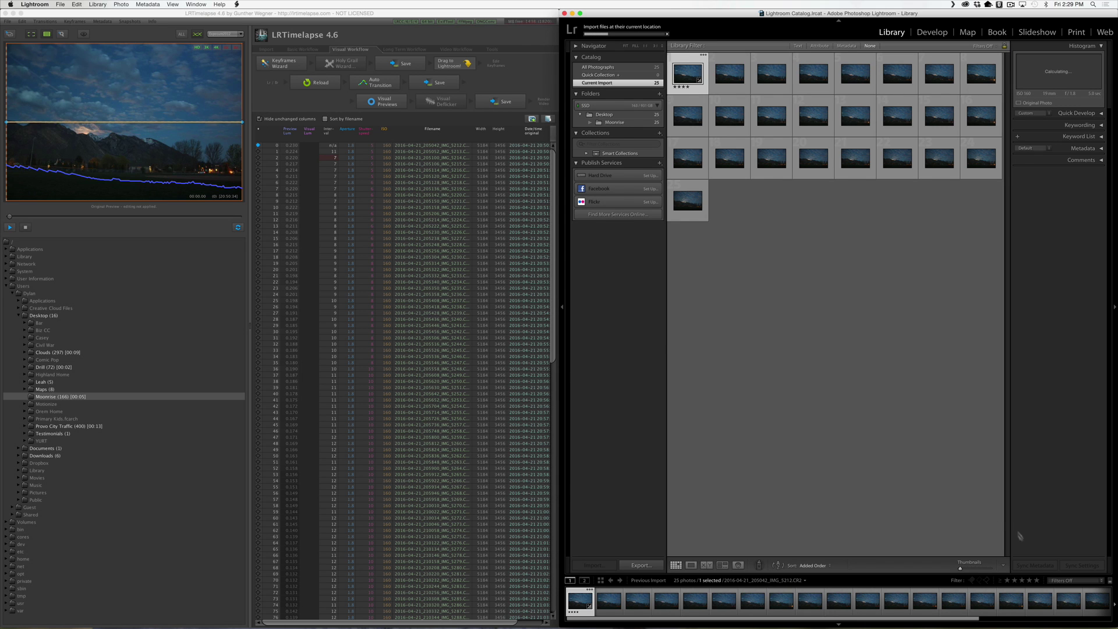
left_click(1067, 581)
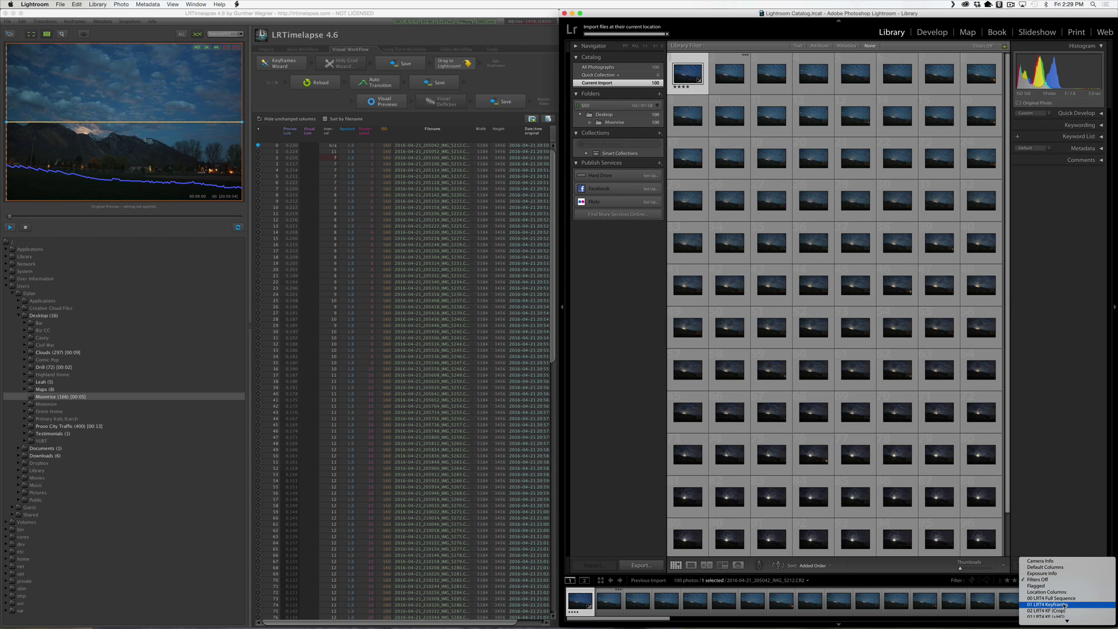
left_click(1063, 605)
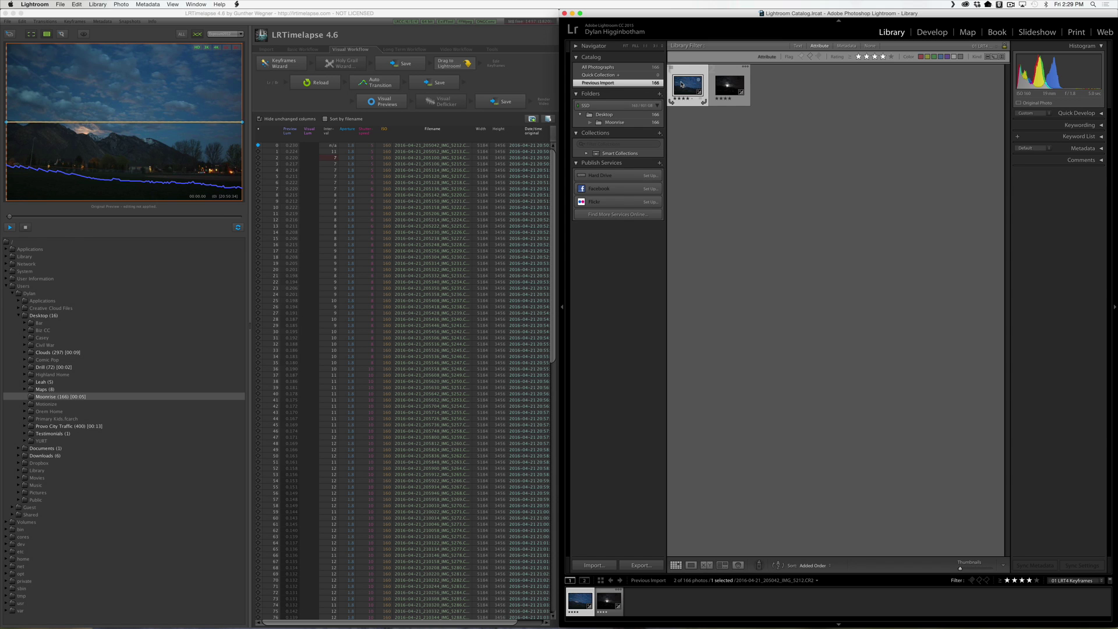
left_click(932, 32)
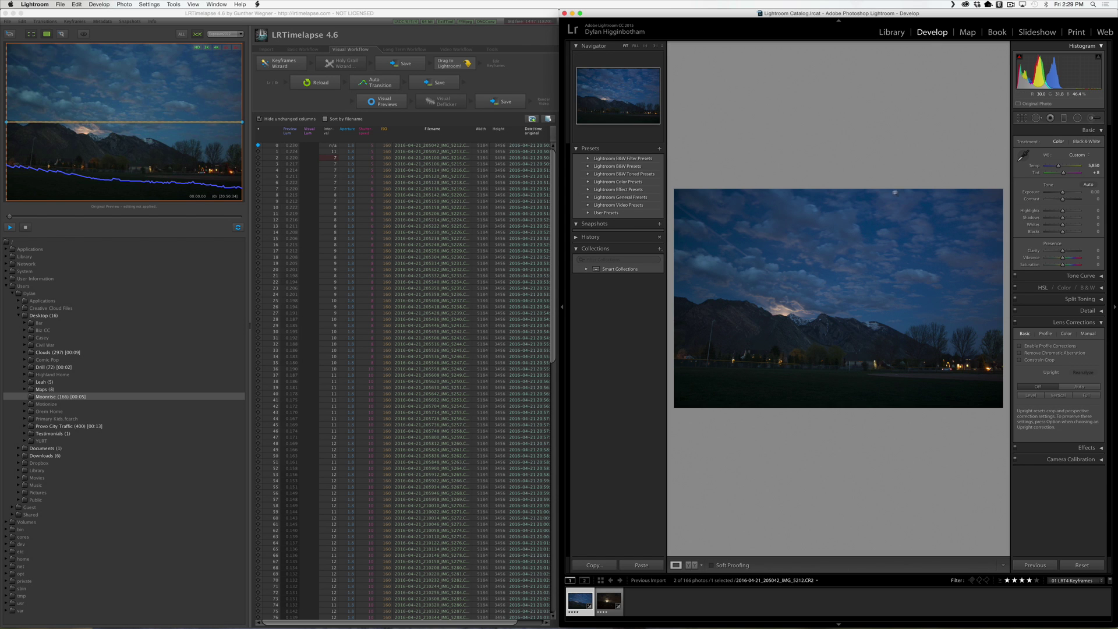
Step: Crop the first keyframe to a 16 x 9 aspect ratio
left_click(1019, 121)
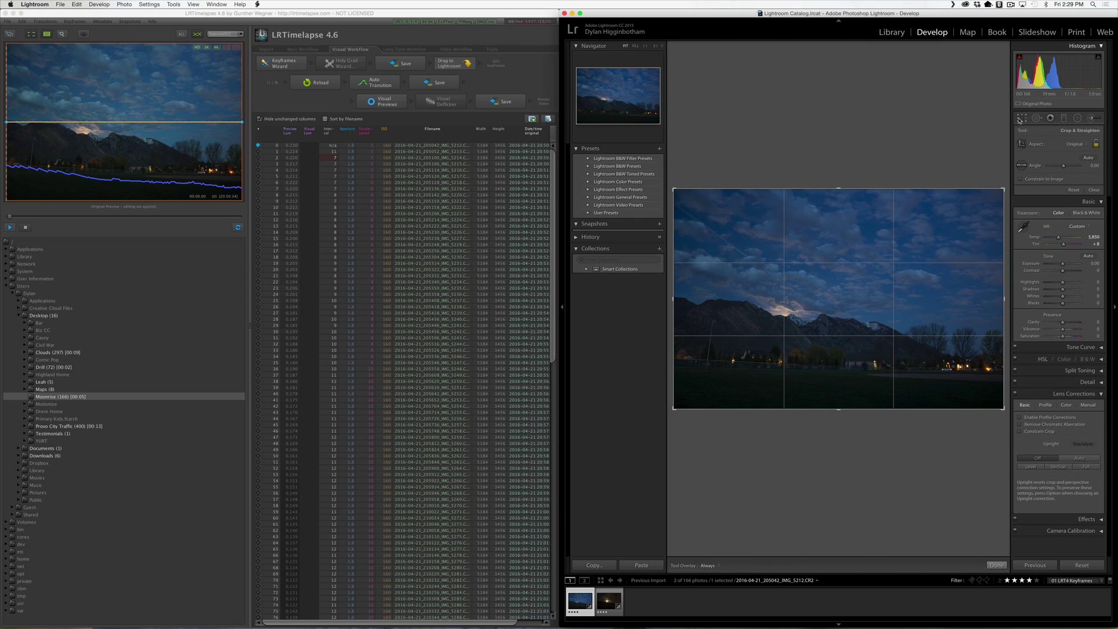
left_click(1081, 146)
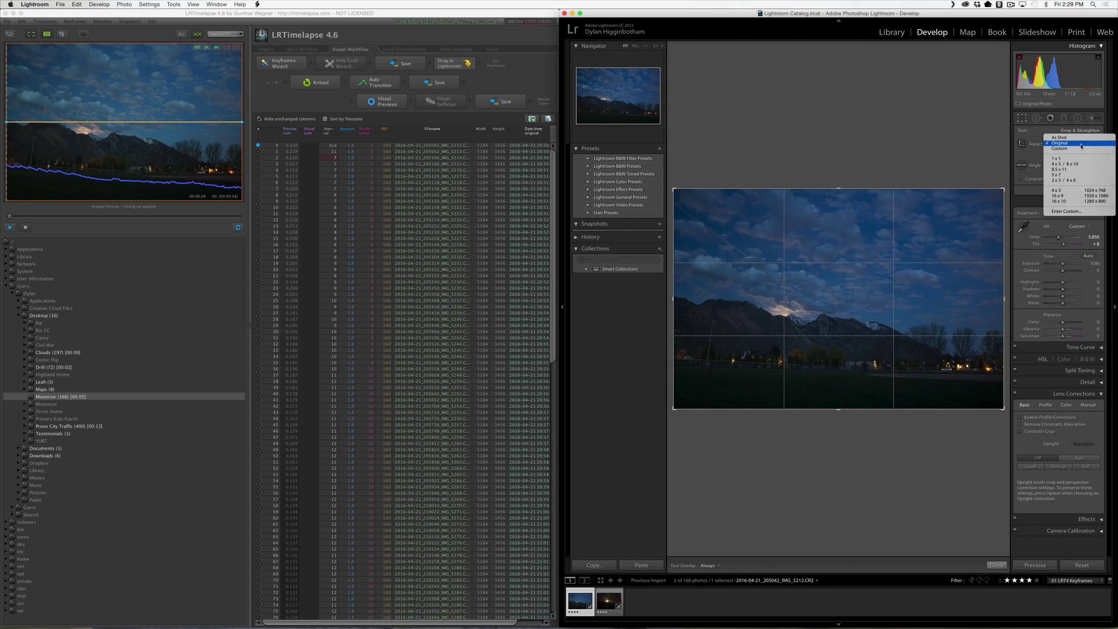
left_click(1057, 196)
key("Return")
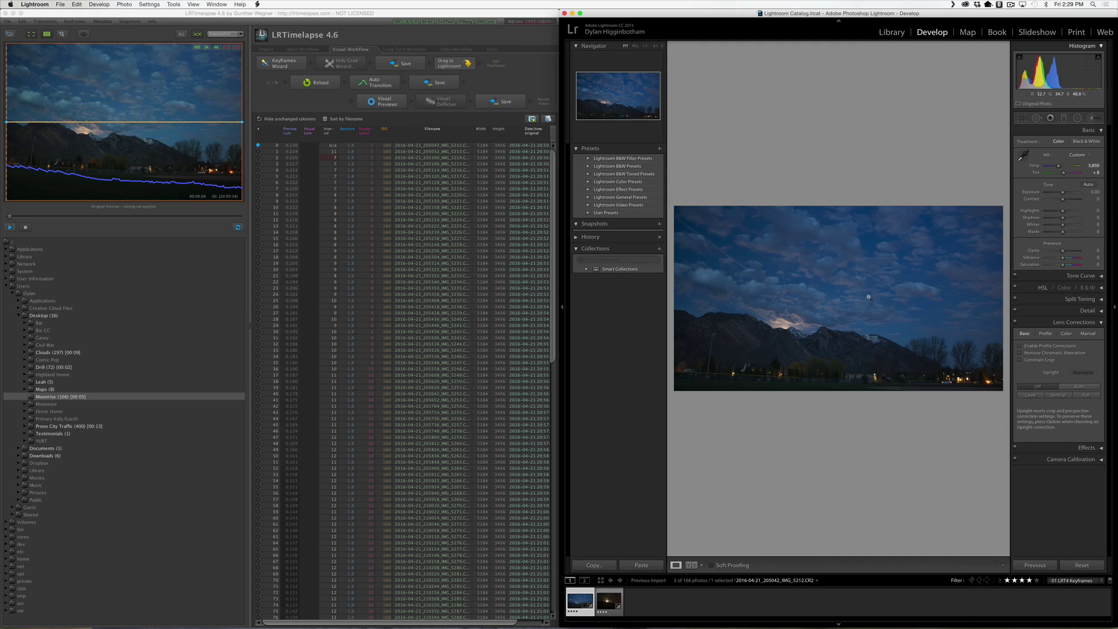
Step: Synchronize the crop from the first keyframe to the second keyframe
left_click(608, 599, "shift")
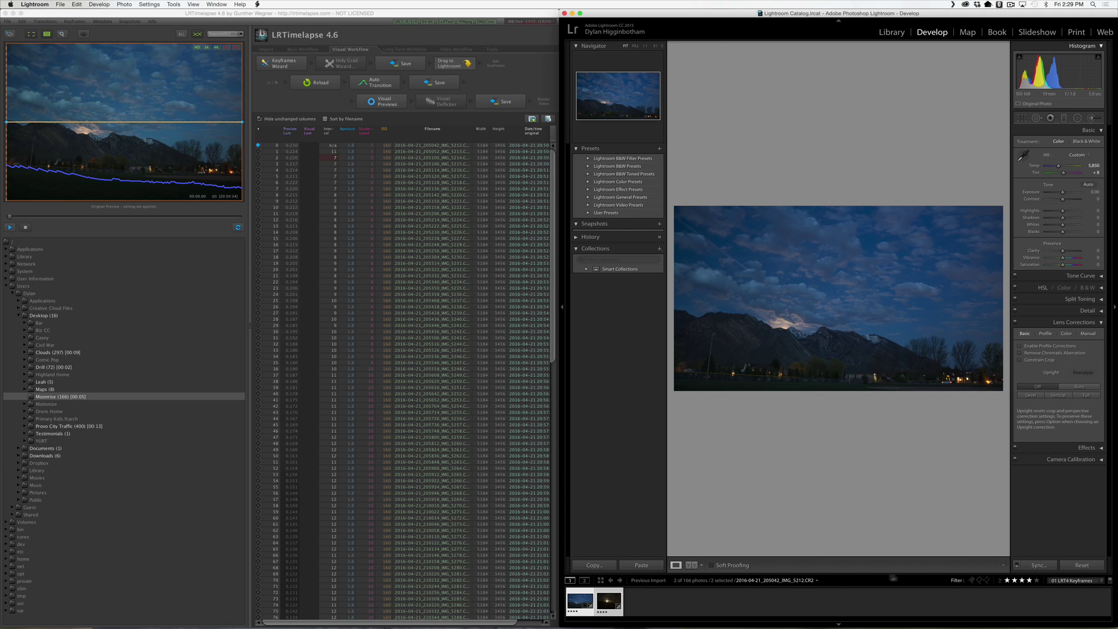
left_click(1039, 566)
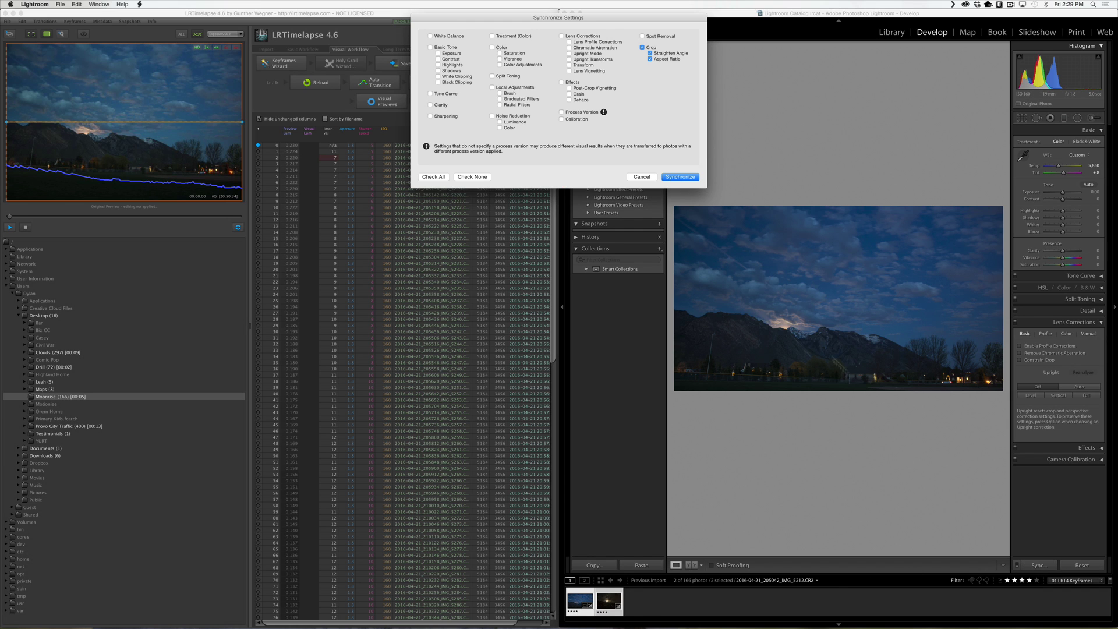
left_click(647, 48)
left_click(668, 177)
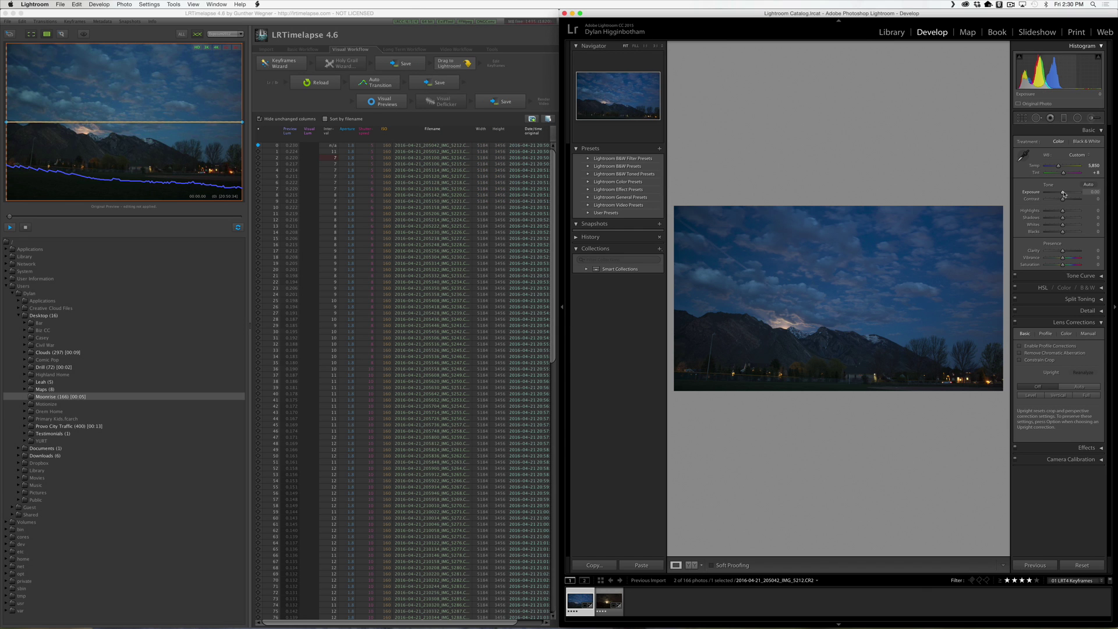
Step: Adjust exposure, contrast, highlights, shadows, whites, blacks, clarity, vibrance, temperature and saturation
left_click_drag(1063, 192, 1063, 198)
mouse_move(1062, 210)
left_mouse_down()
mouse_move(1051, 210)
mouse_move(1068, 217)
left_mouse_up()
mouse_move(1062, 224)
left_mouse_down()
mouse_move(1053, 224)
mouse_move(1068, 231)
left_mouse_up()
left_click_drag(1062, 250, 1064, 264)
left_click_drag(1065, 193, 1061, 166)
Step: Compare the moonrise keyframe with the first keyframe, then return to the Library grid
left_click(606, 601)
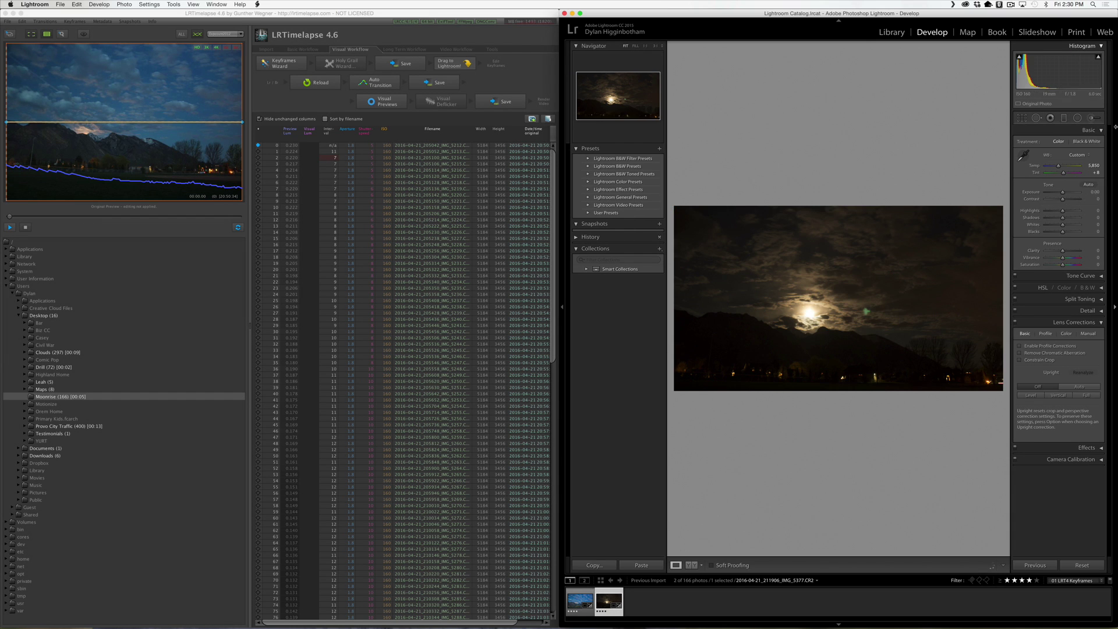
key("Left")
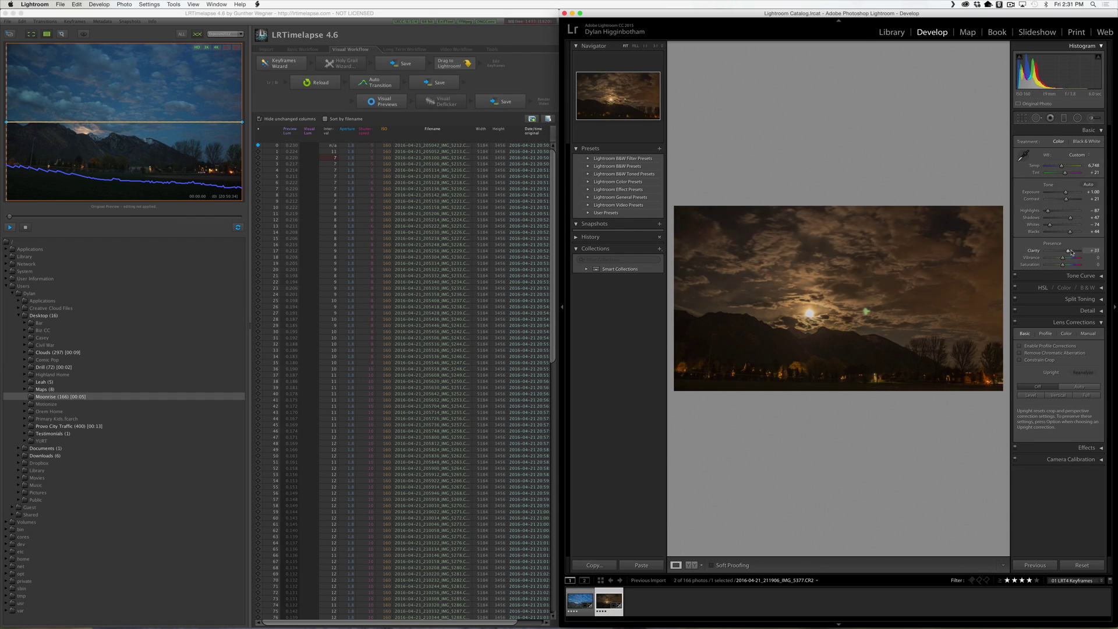
key("Right")
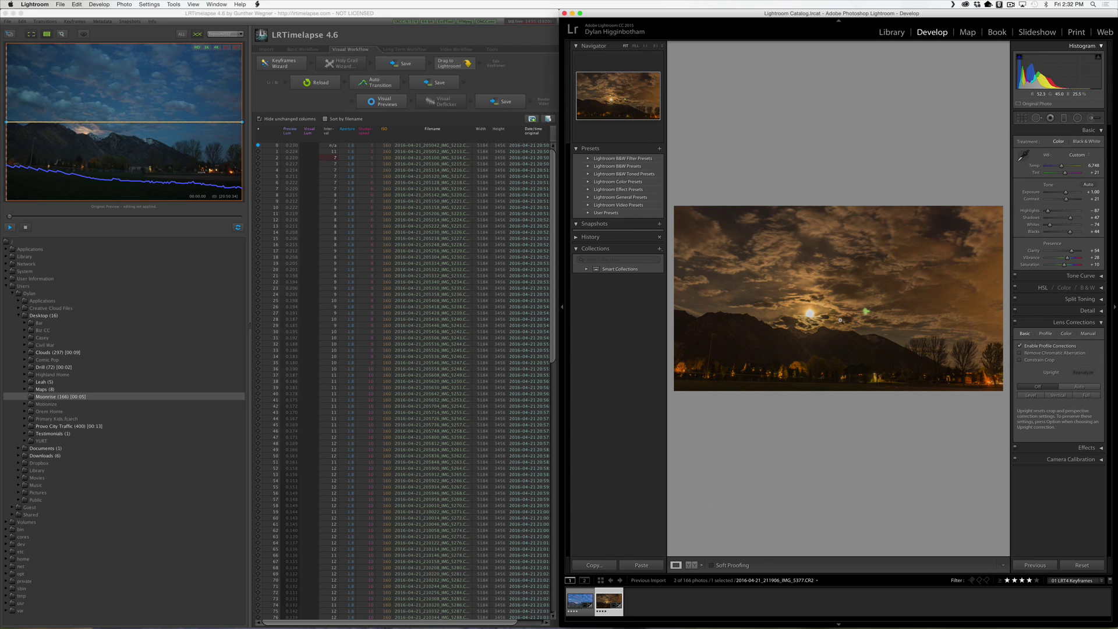
key("g")
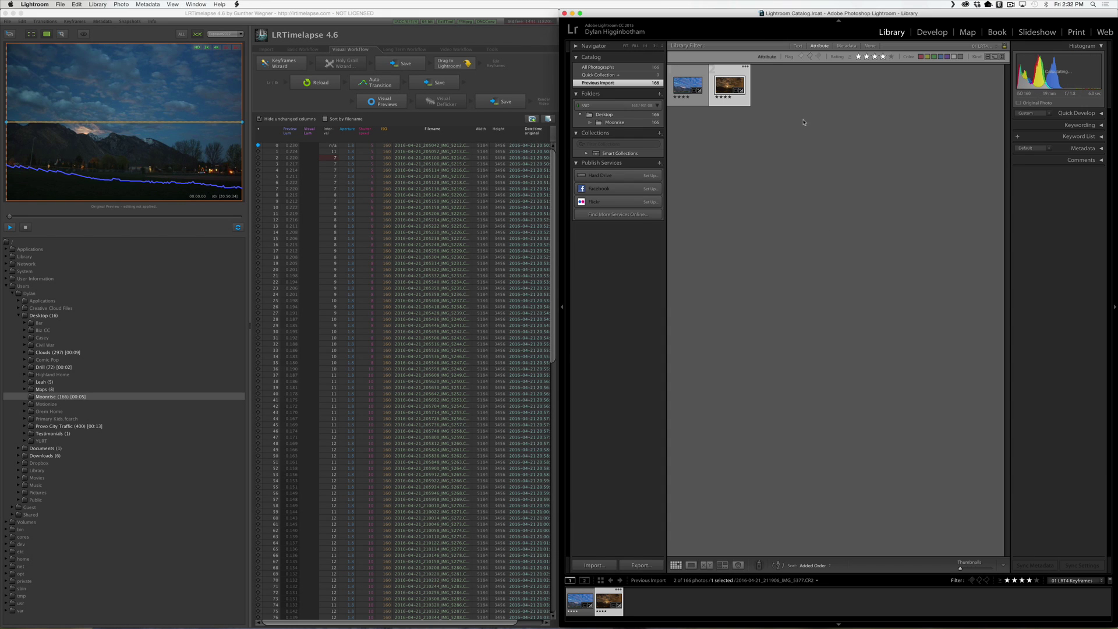
Step: Select both keyframes and save their metadata to the files
key("super+a")
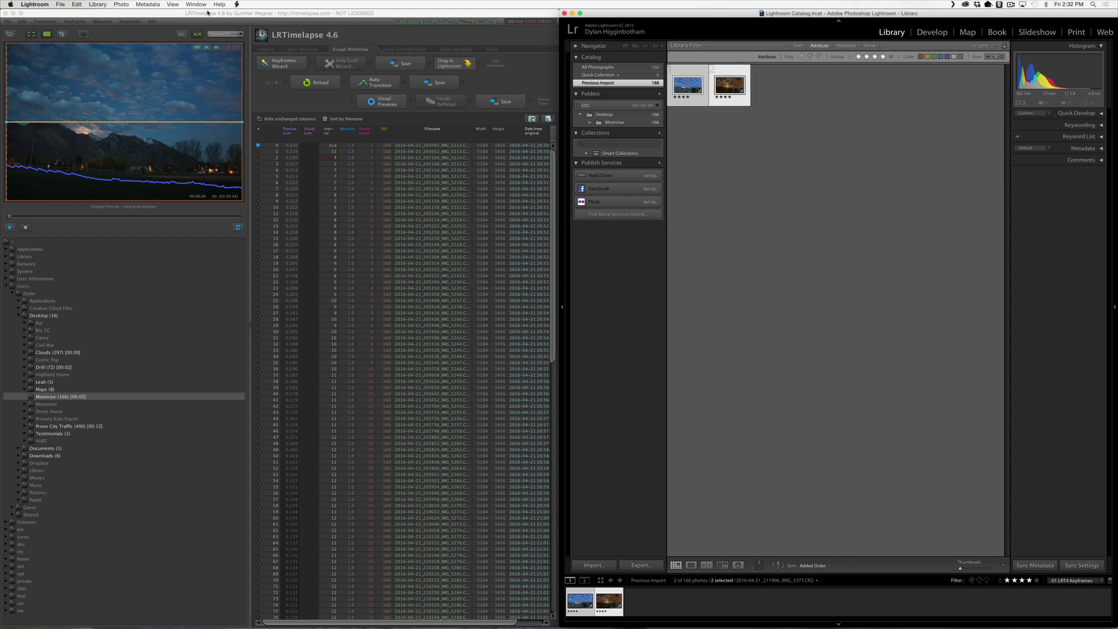
left_click(147, 4)
left_click(166, 137)
Step: Reload the sequence in LRTimelapse, apply Auto Transition, and generate Visual Previews
left_click(319, 108)
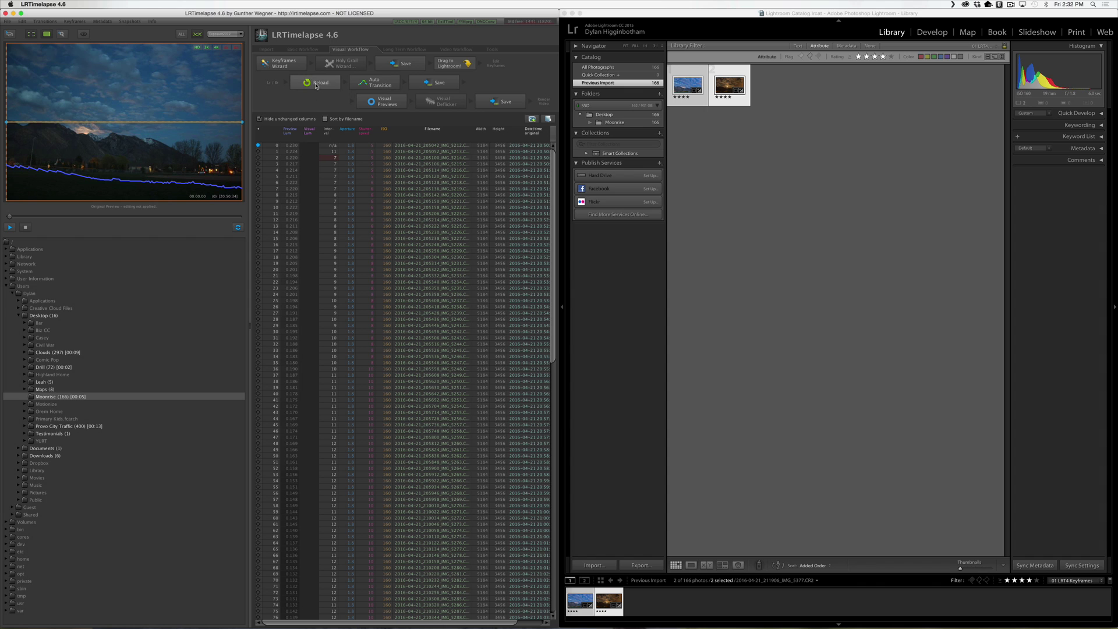
left_click(316, 86)
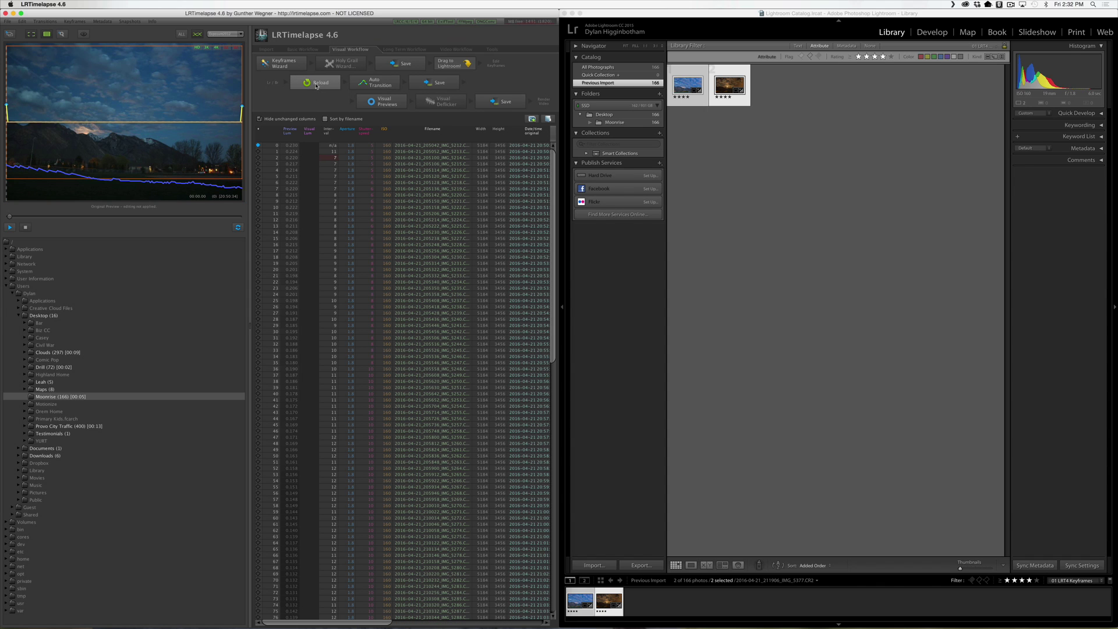
left_click(394, 84)
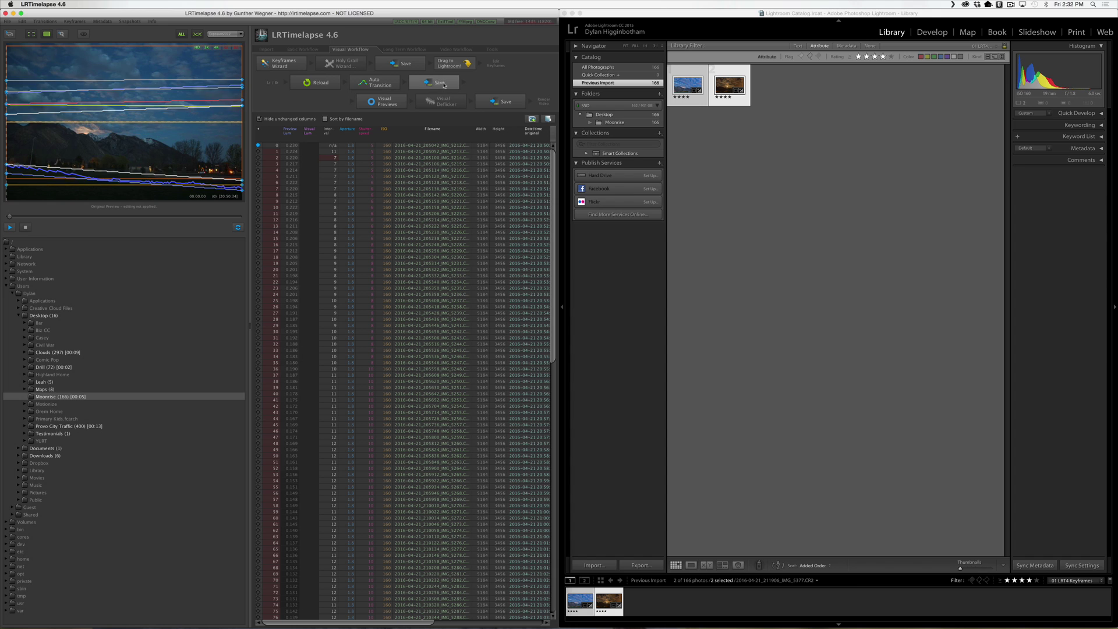
left_click(393, 99)
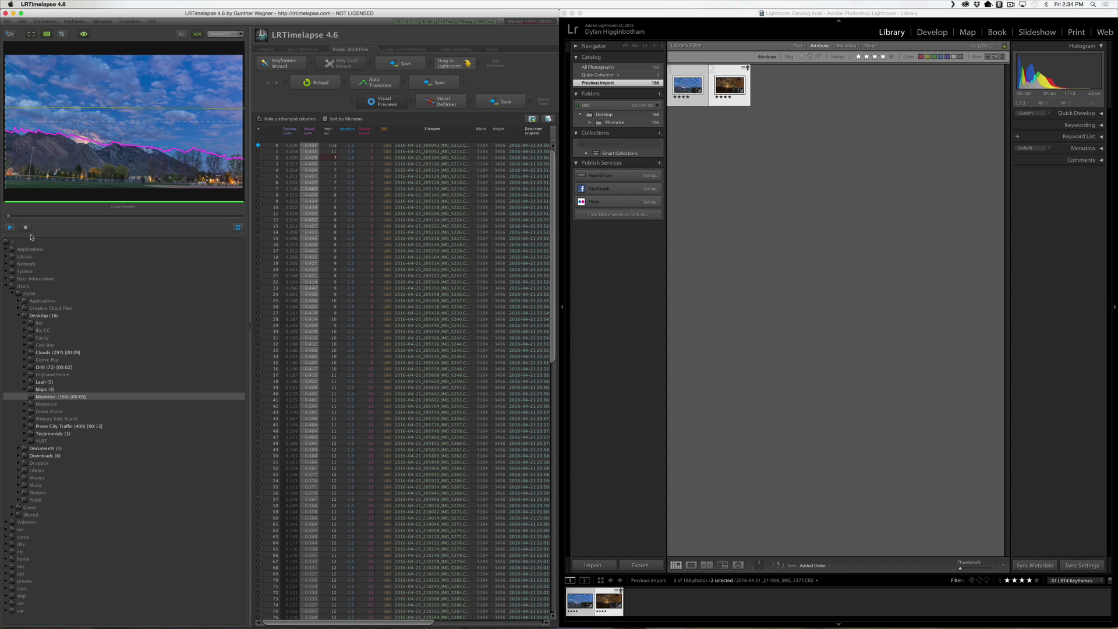
Step: Play back the Moonrise preview and bring up the Visual Deflicker settings
left_click(11, 228)
left_click(435, 105)
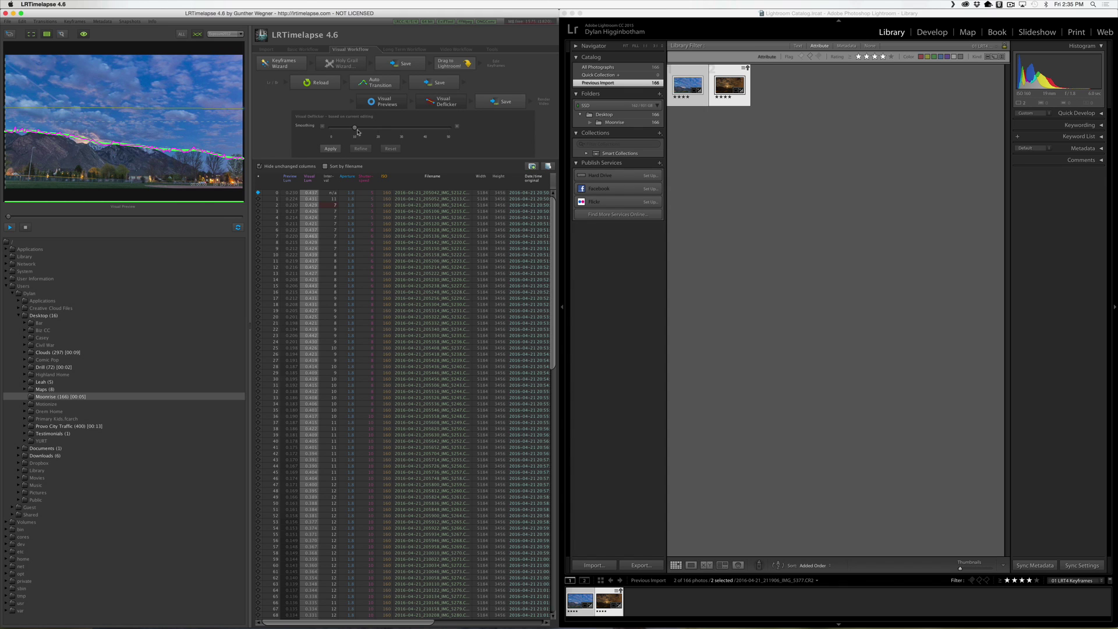
Step: Set deflicker smoothing to about 20, apply and save, then play the deflickered preview
left_click_drag(354, 130, 363, 130)
left_click_drag(363, 130, 449, 131)
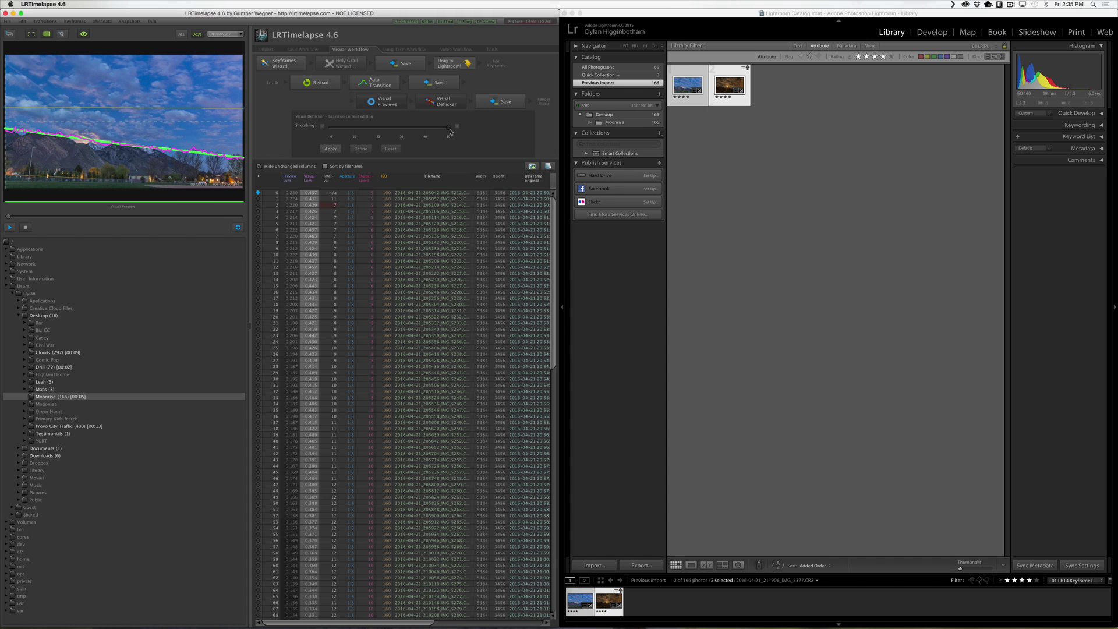
left_click_drag(450, 132, 364, 127)
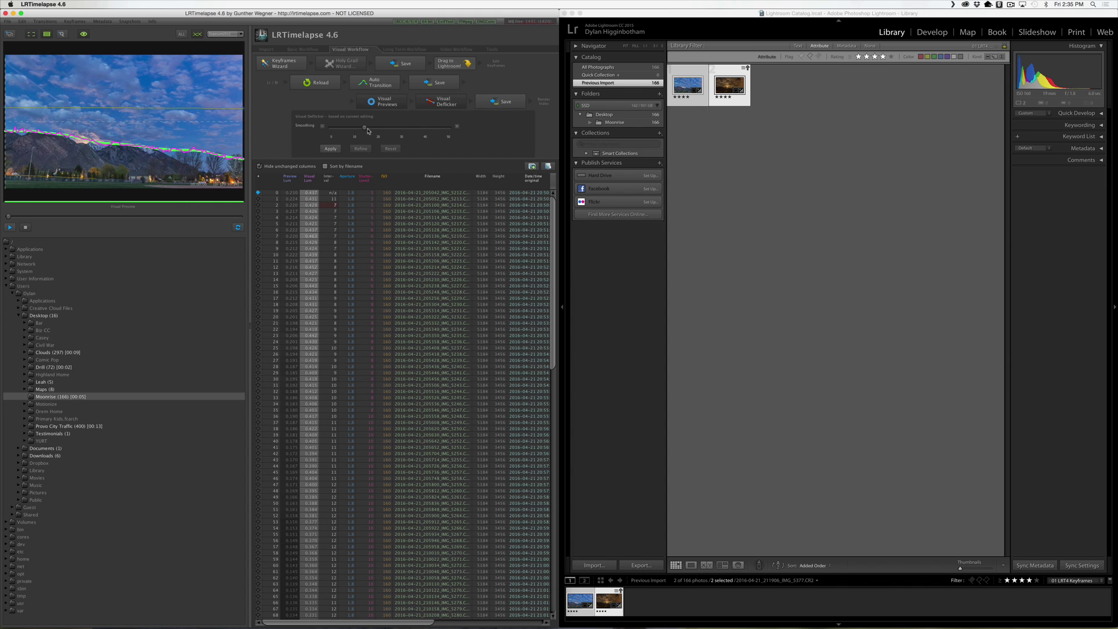
left_click(331, 149)
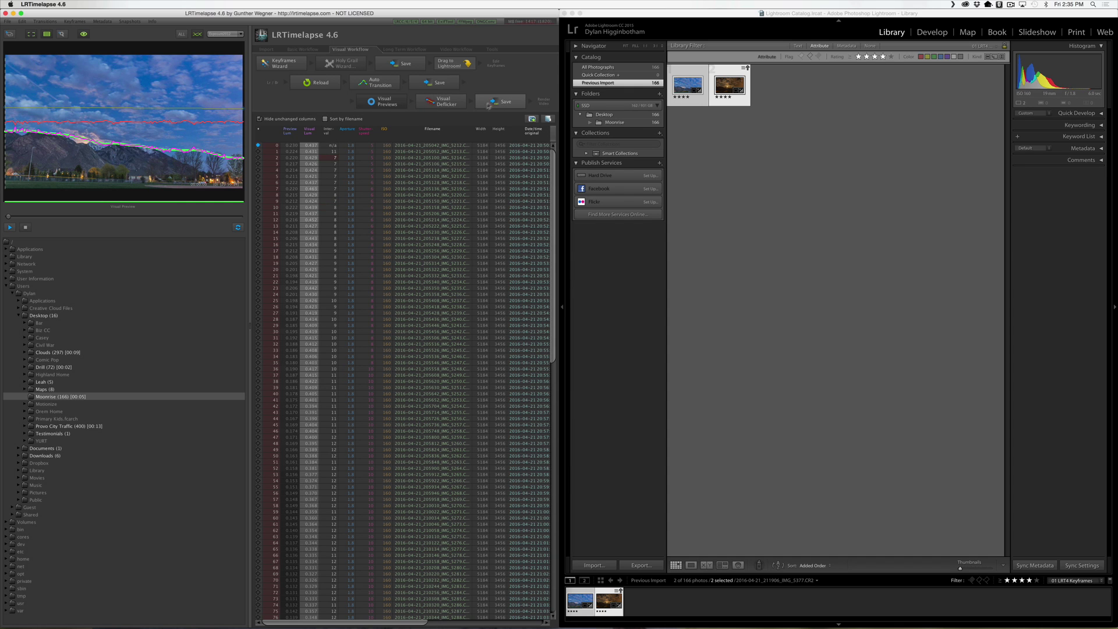
left_click(489, 105)
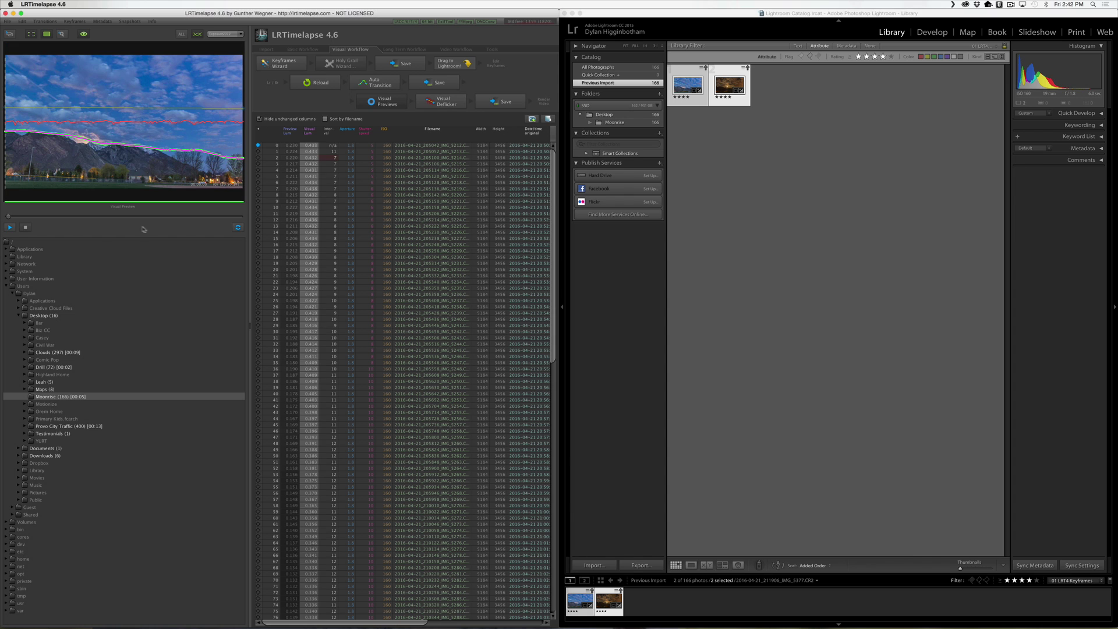
left_click(11, 227)
Step: In Lightroom, go to the Moonrise folder to show all 166 photos
left_click(733, 208)
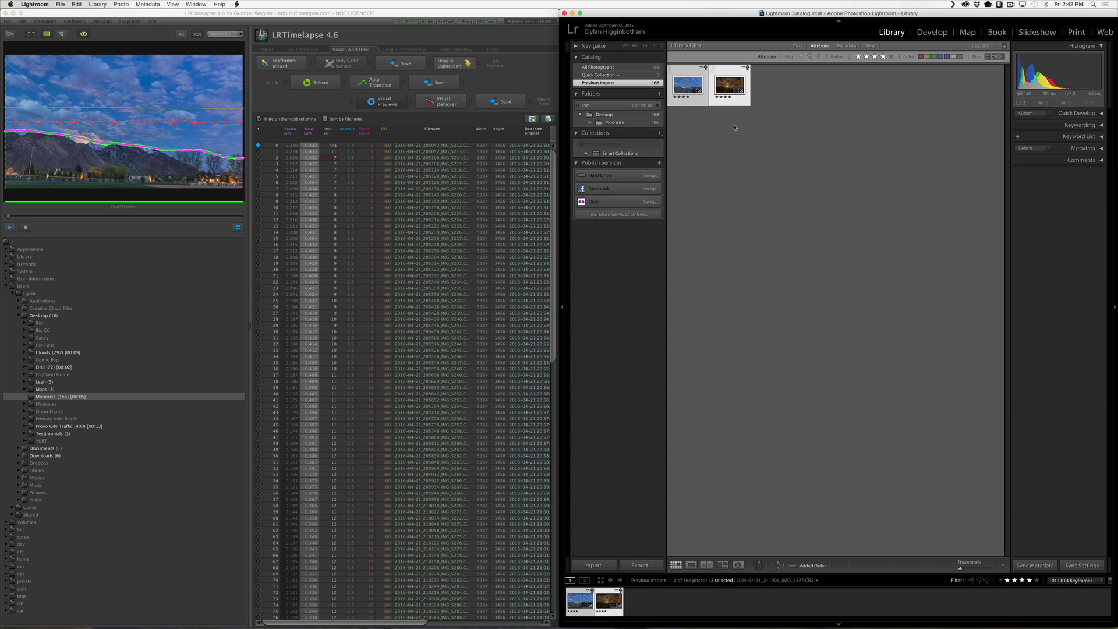
right_click(692, 85)
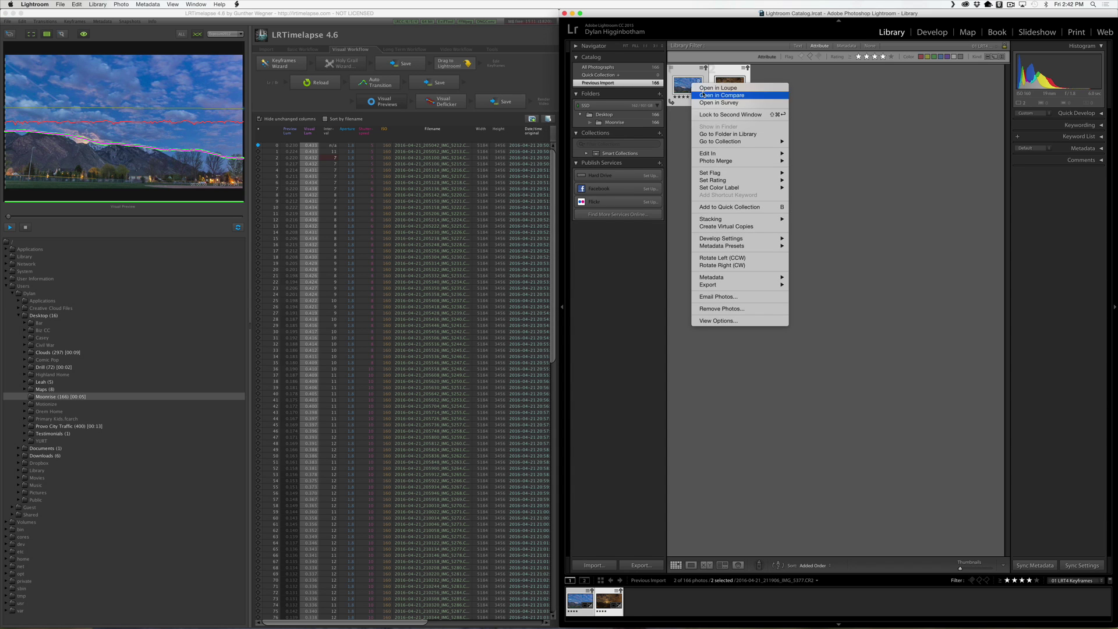
left_click(728, 136)
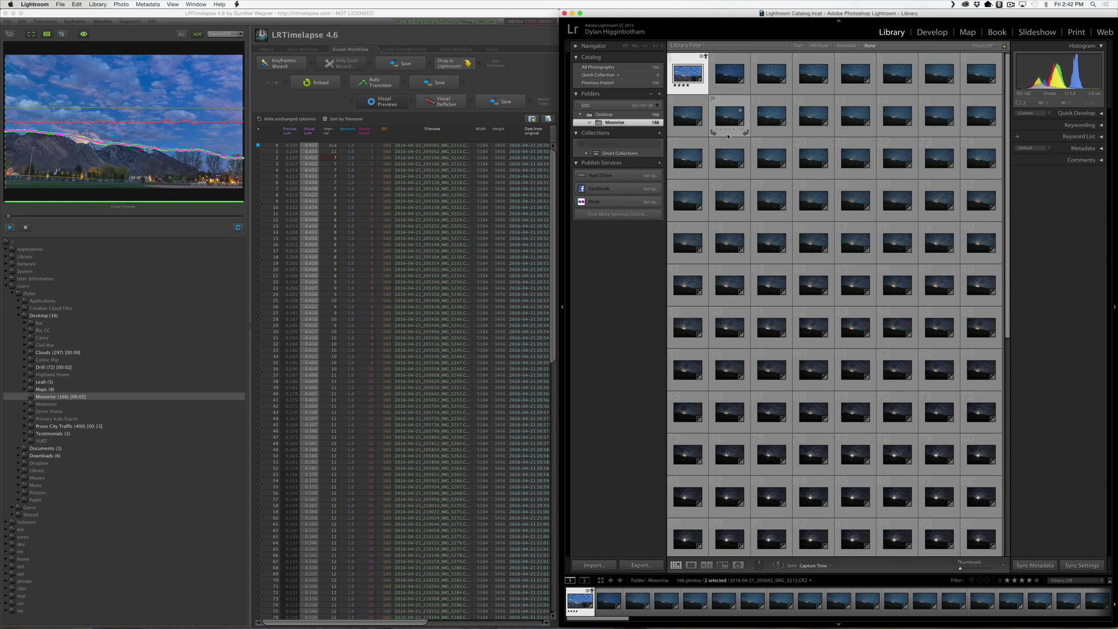
Step: Select all 166 photos and read their metadata from the files
key("super+a")
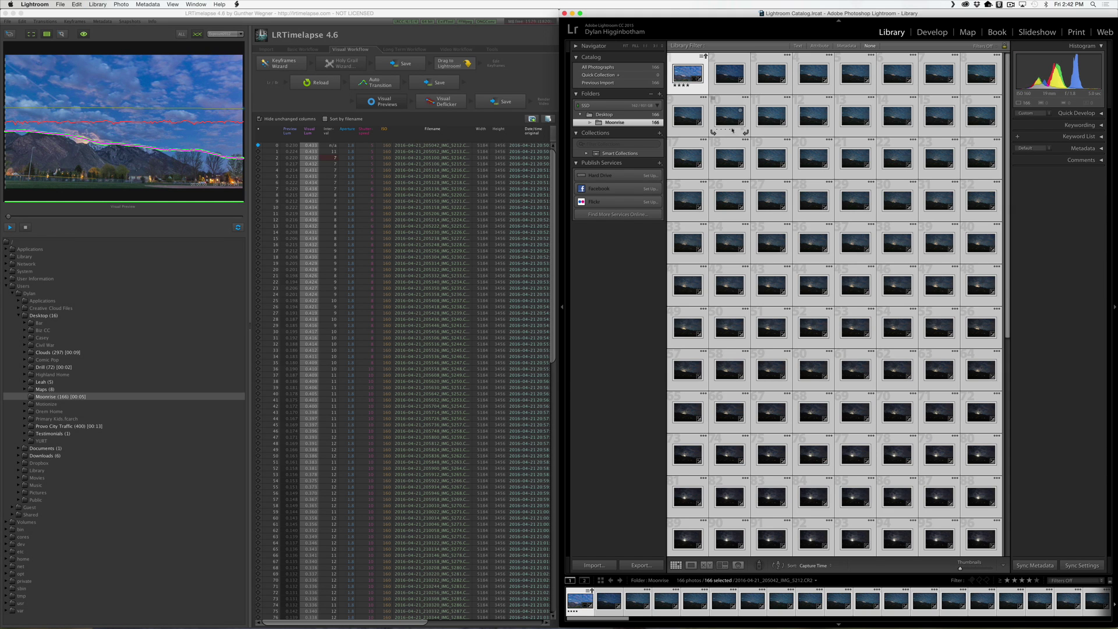
left_click(146, 4)
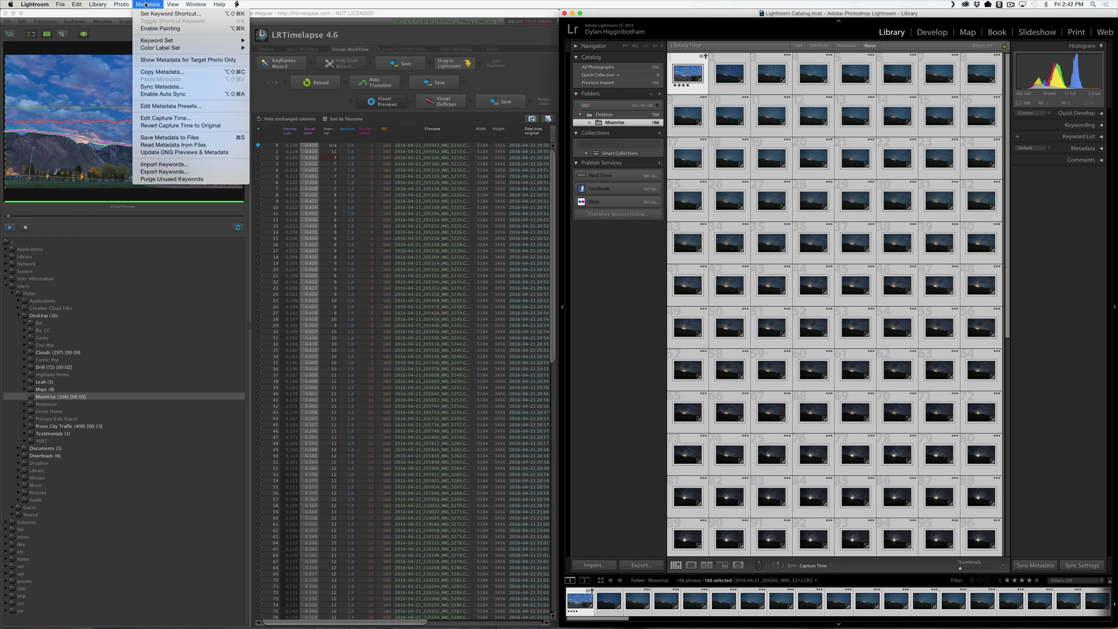
left_click(171, 145)
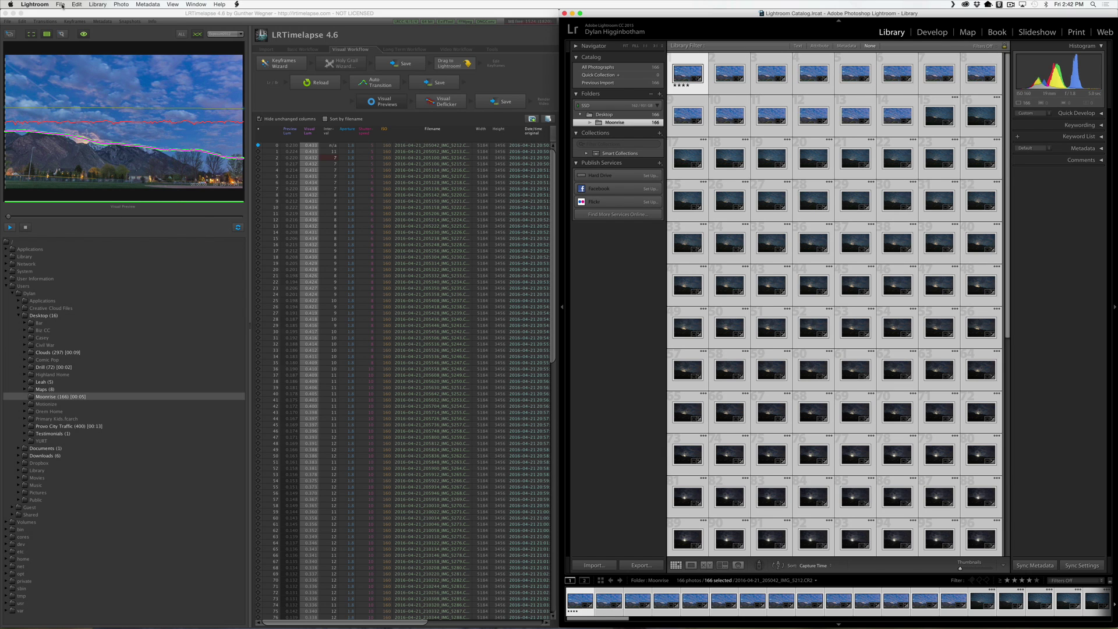
left_click(60, 4)
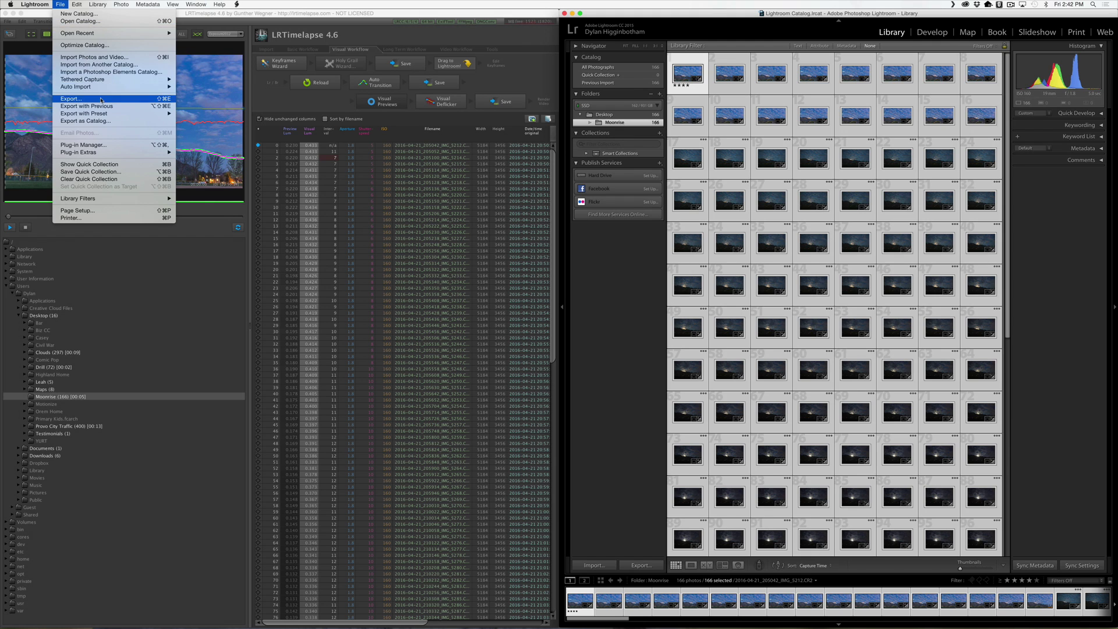
Step: Export all 166 photos with the LRT (JPG, Ori) preset to Desktop/Moonrise
left_click(73, 98)
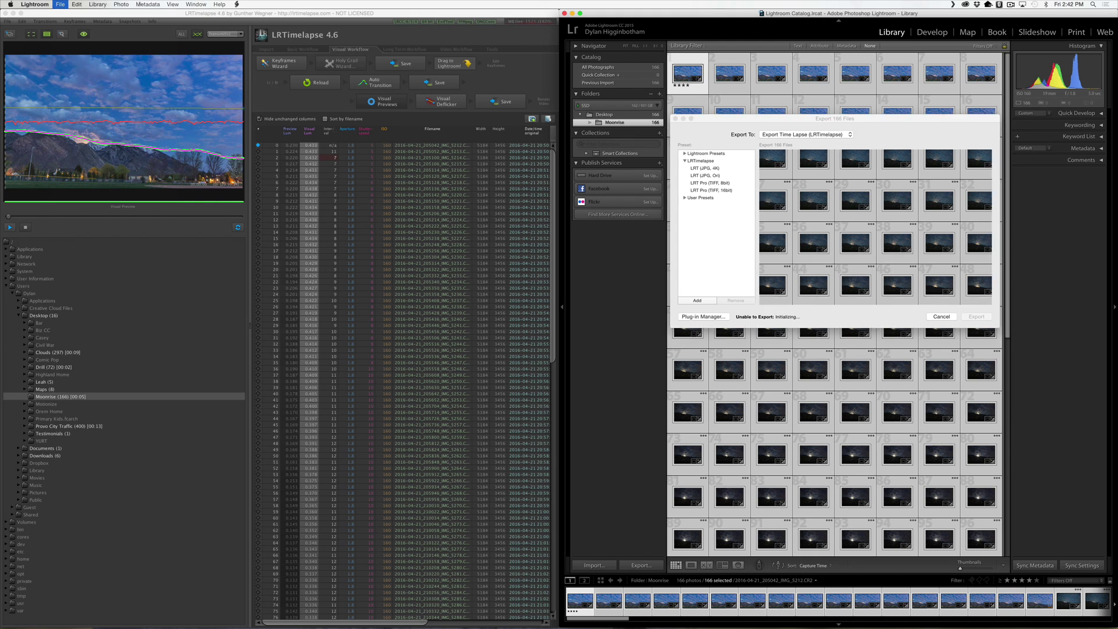
left_click(703, 177)
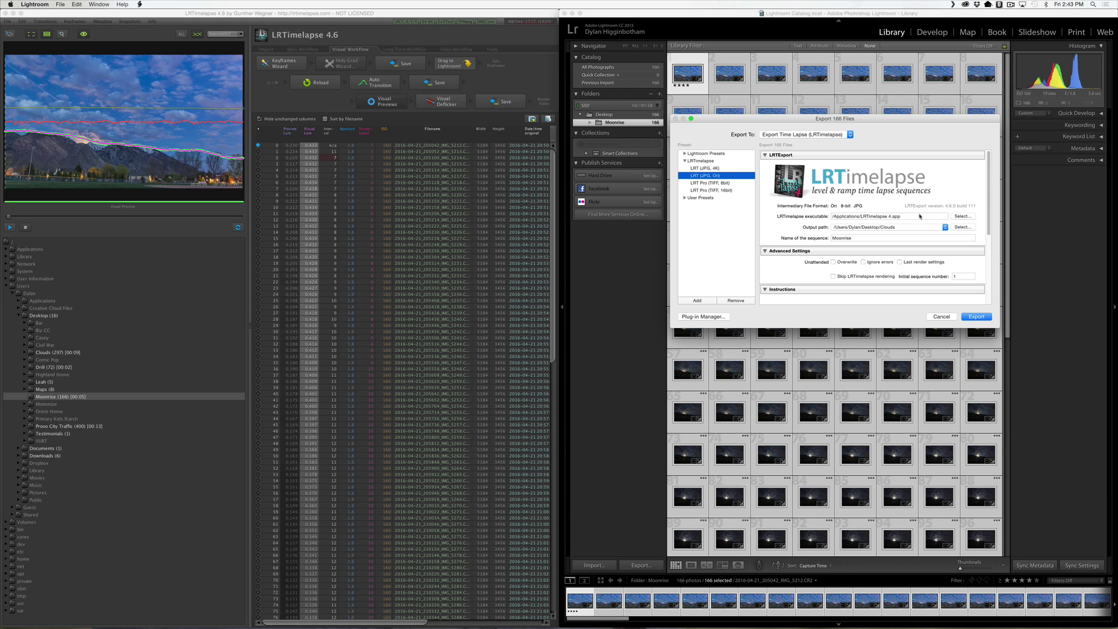
left_click(962, 227)
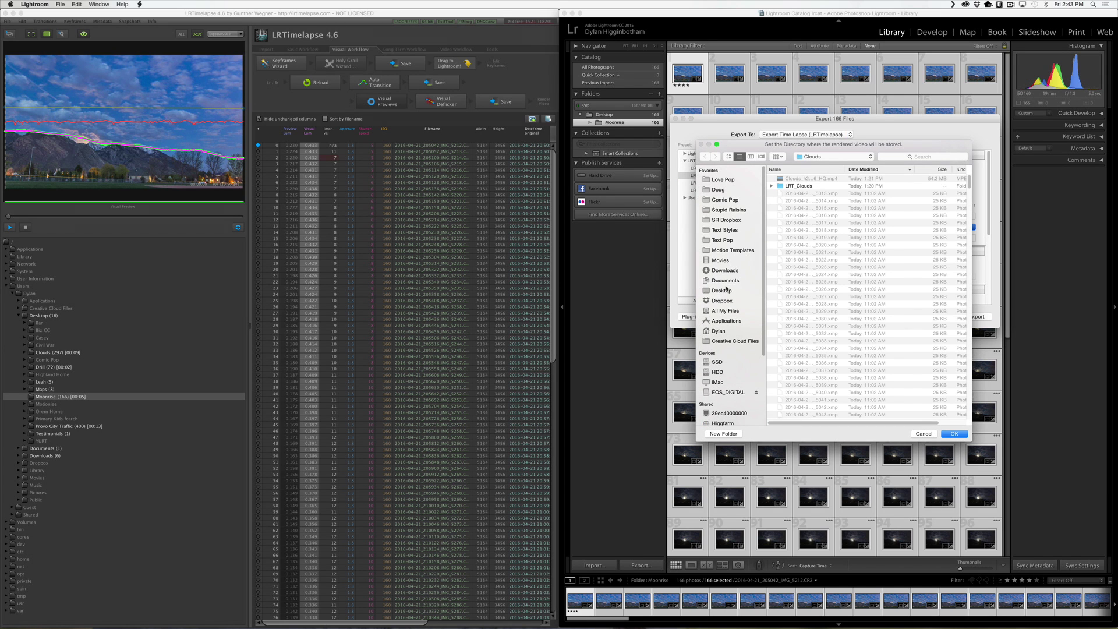
left_click(722, 290)
left_click(796, 185)
key("Return")
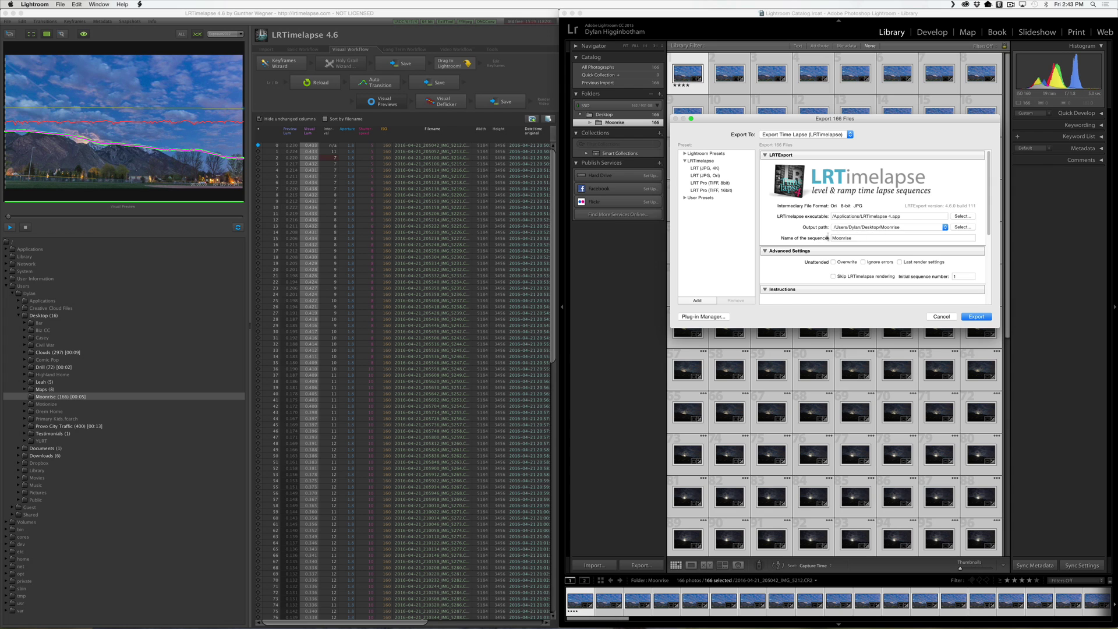
left_click(977, 317)
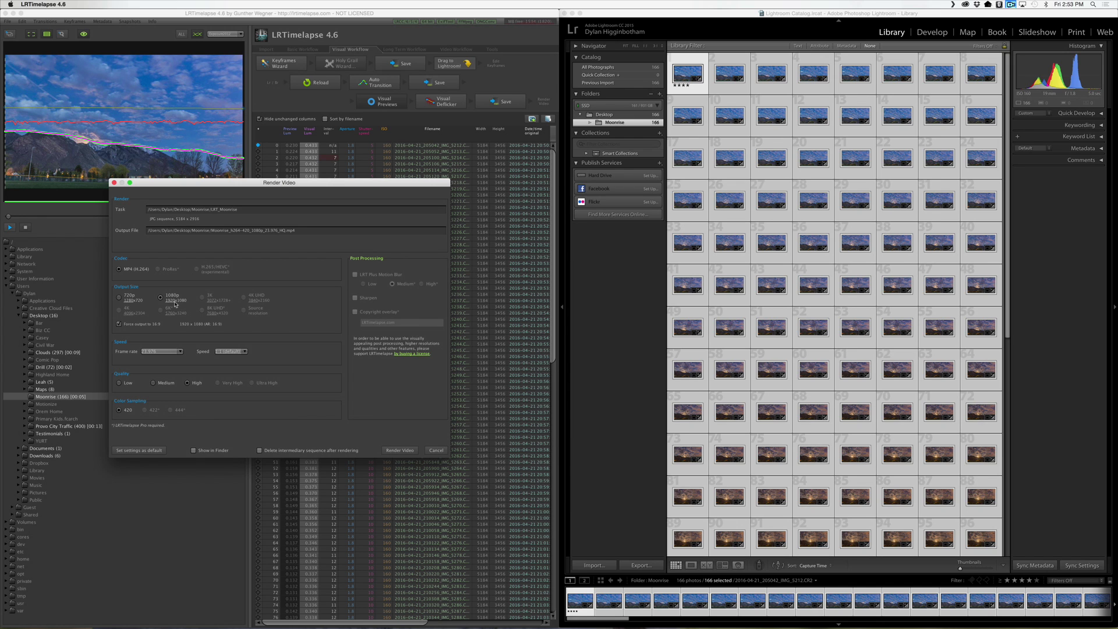
Step: Render the 1080p Moonrise video at 30 fps
left_click(178, 351)
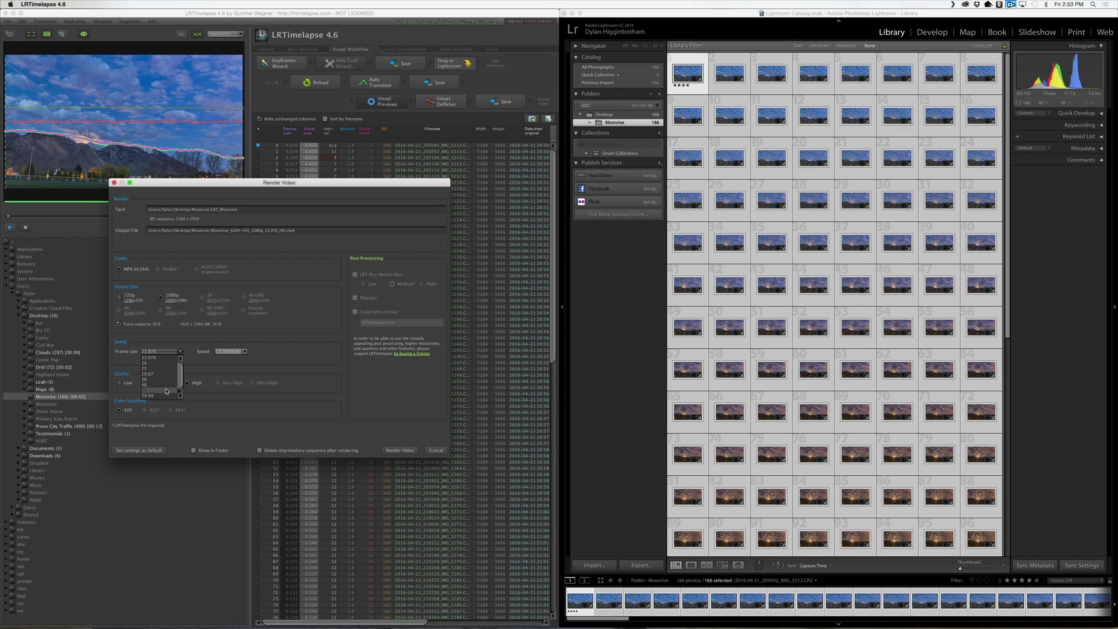
left_click(170, 379)
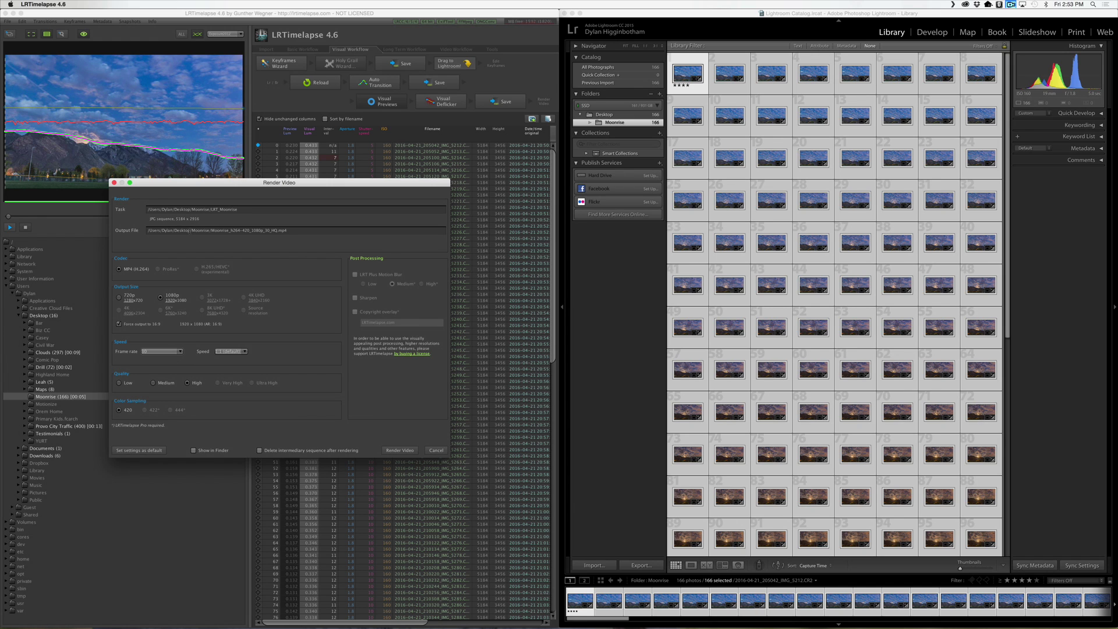
left_click(398, 450)
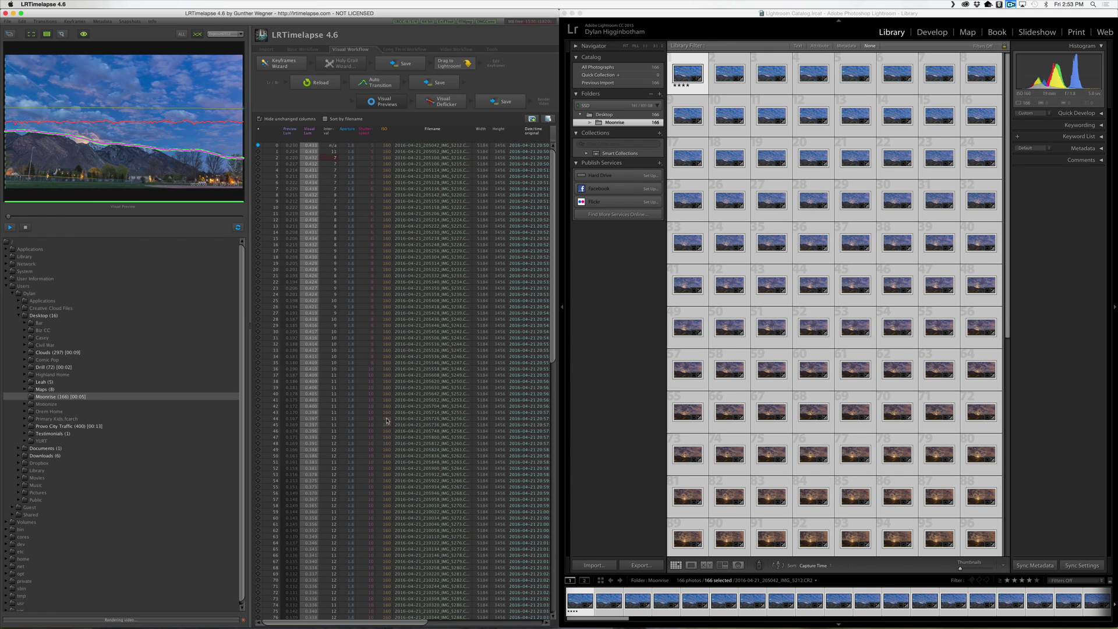